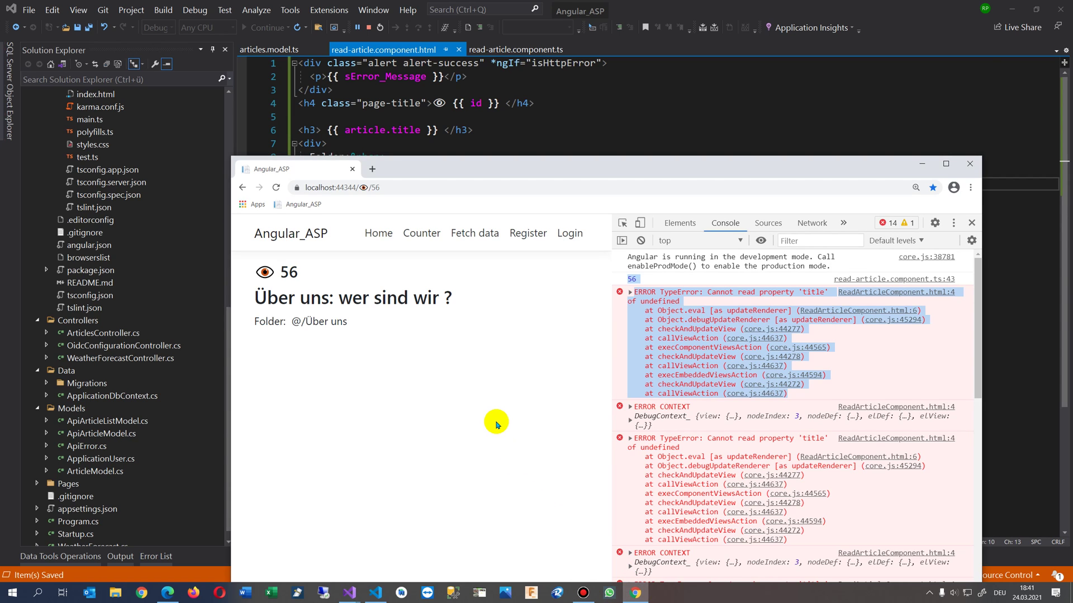
- Move Chrome over the editor, widen the DevTools console, then close DevTools
{"action": "mouse_move", "coordinate": [464, 165]}
{"action": "left_mouse_down"}
{"action": "mouse_move", "coordinate": [418, 147]}
{"action": "mouse_move", "coordinate": [417, 132]}
{"action": "left_mouse_up"}
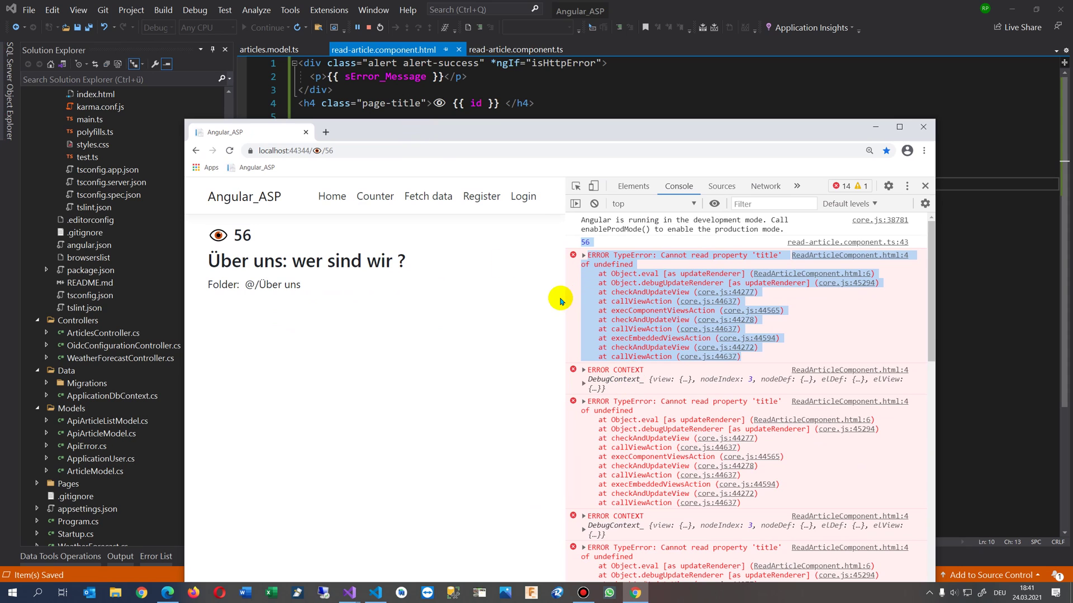
{"action": "left_click_drag", "start_coordinate": [565, 300], "coordinate": [470, 297]}
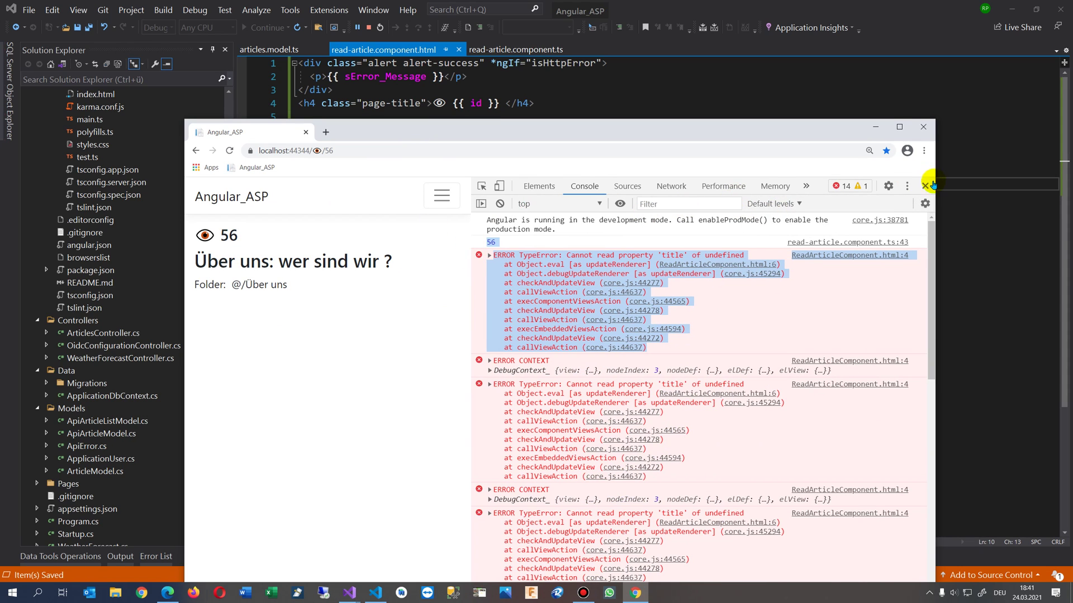
{"action": "key", "text": "F12"}
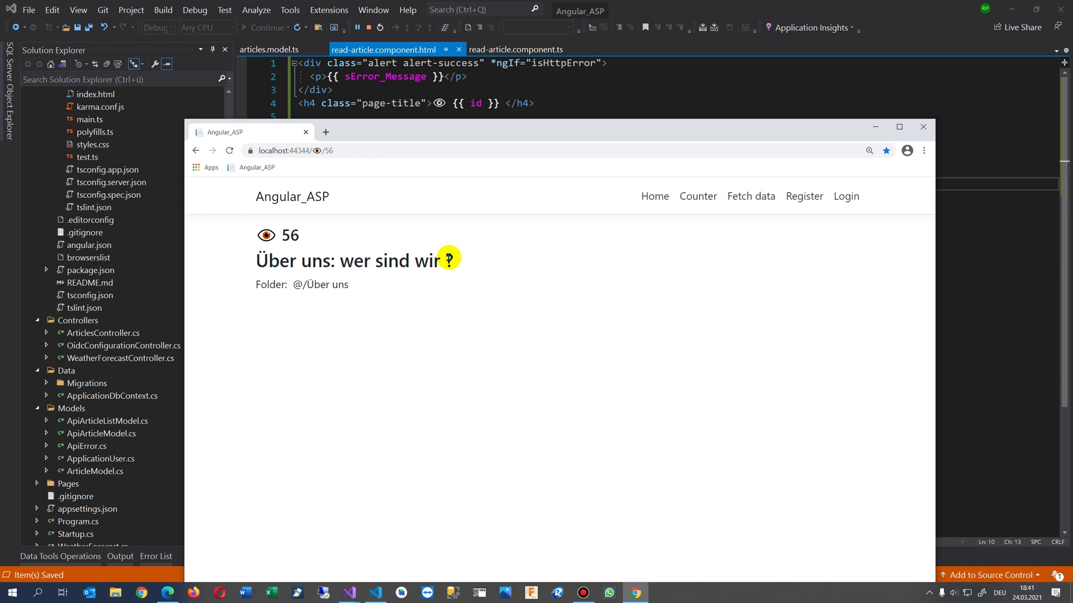
- Inspect the page, select the first 'title' TypeError in the Console, then lower Chrome
{"action": "right_click", "coordinate": [486, 283]}
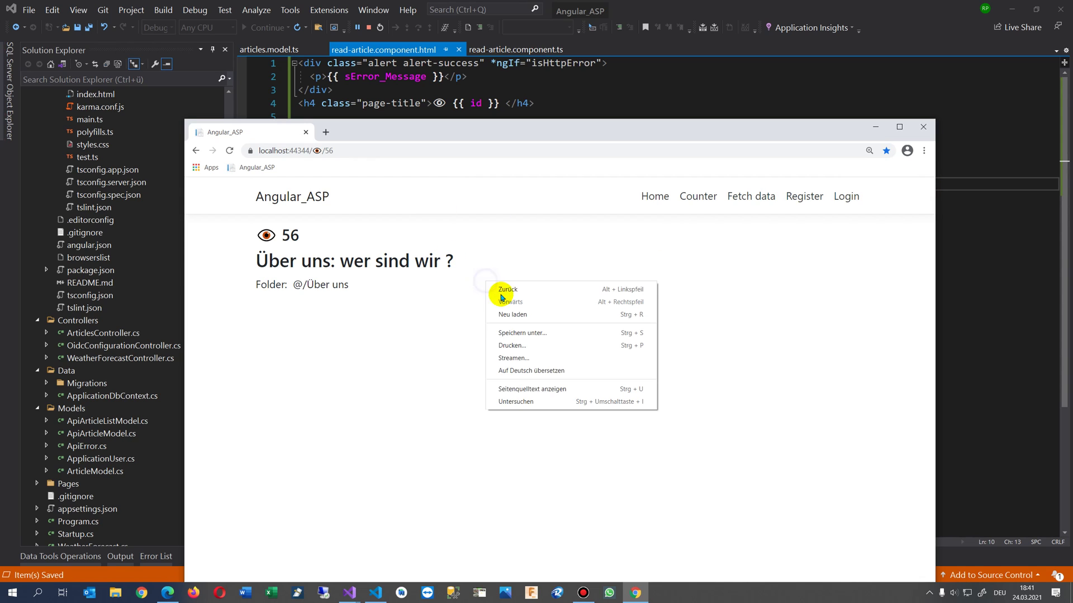
{"action": "left_click", "coordinate": [512, 403]}
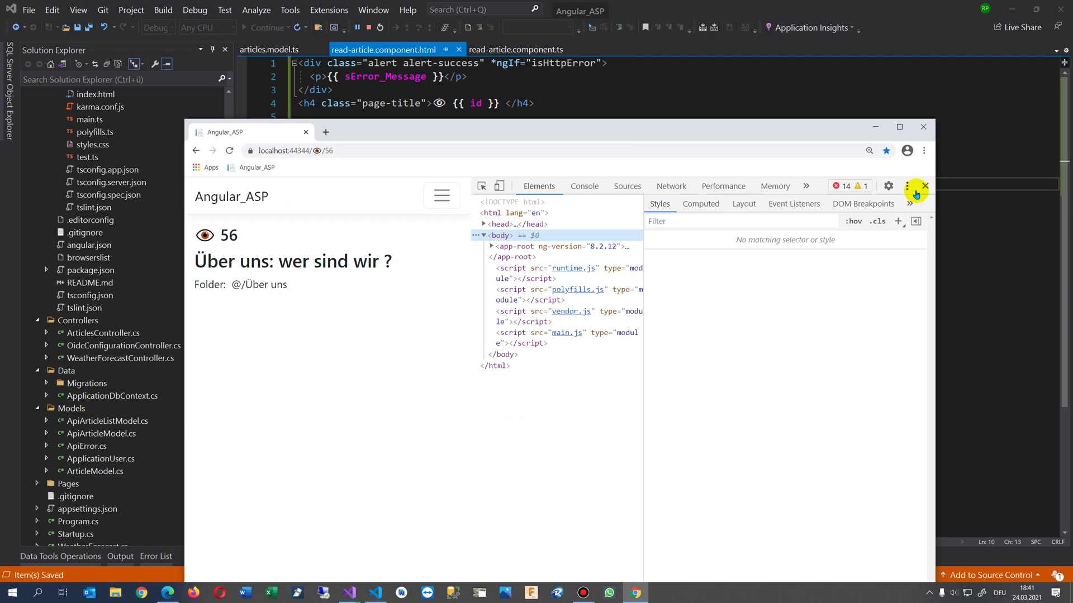
{"action": "left_click", "coordinate": [584, 186]}
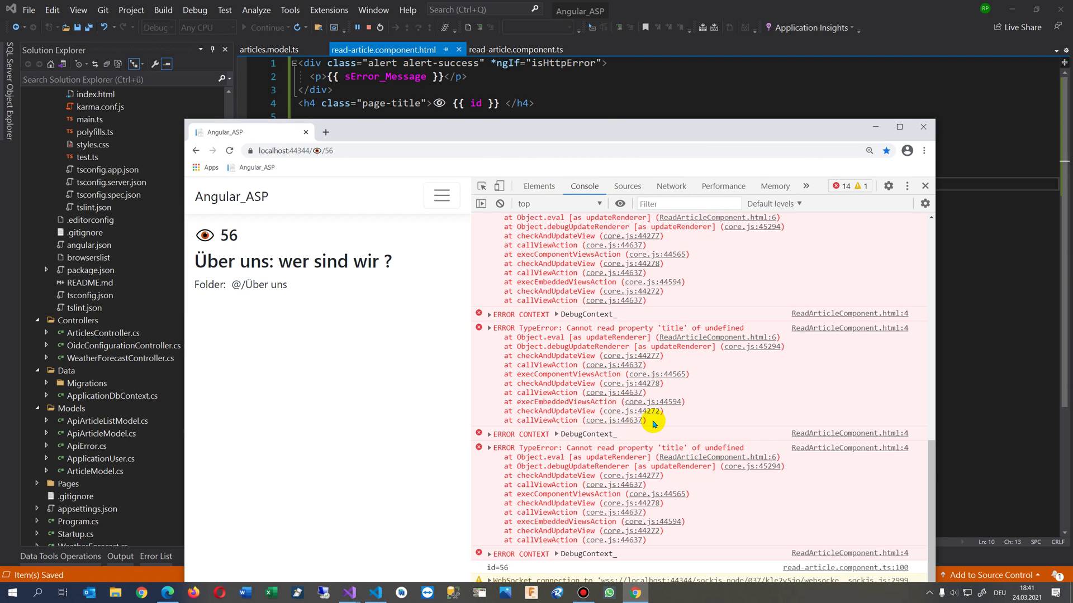
{"action": "scroll", "coordinate": [670, 310], "scroll_direction": "up", "scroll_amount": 1}
{"action": "scroll", "coordinate": [671, 311], "scroll_direction": "up", "scroll_amount": 2}
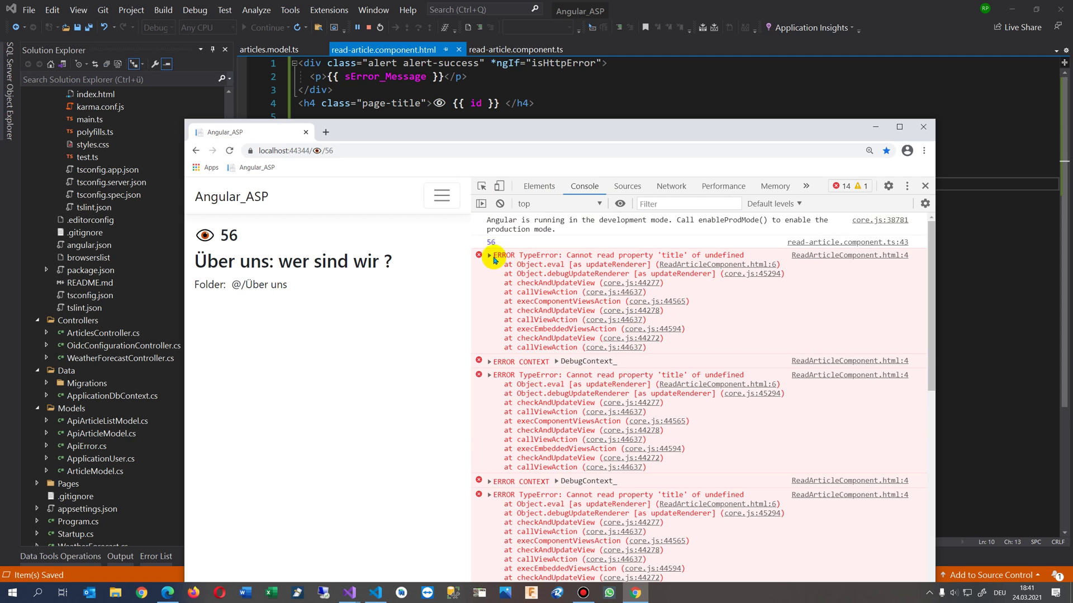
{"action": "scroll", "coordinate": [541, 410], "scroll_direction": "down", "scroll_amount": 3}
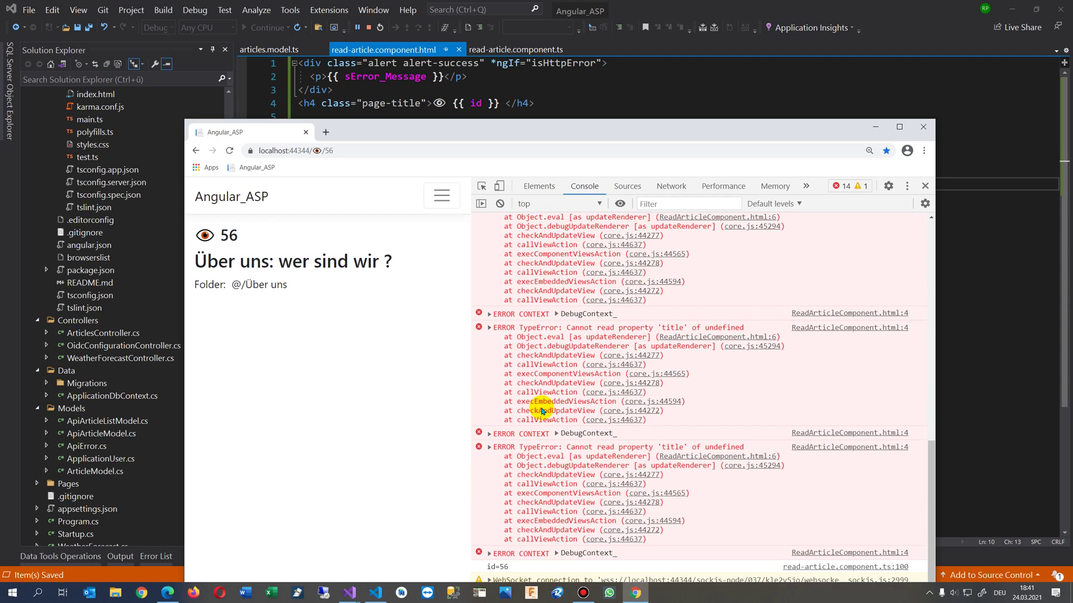
{"action": "scroll", "coordinate": [540, 410], "scroll_direction": "up", "scroll_amount": 3}
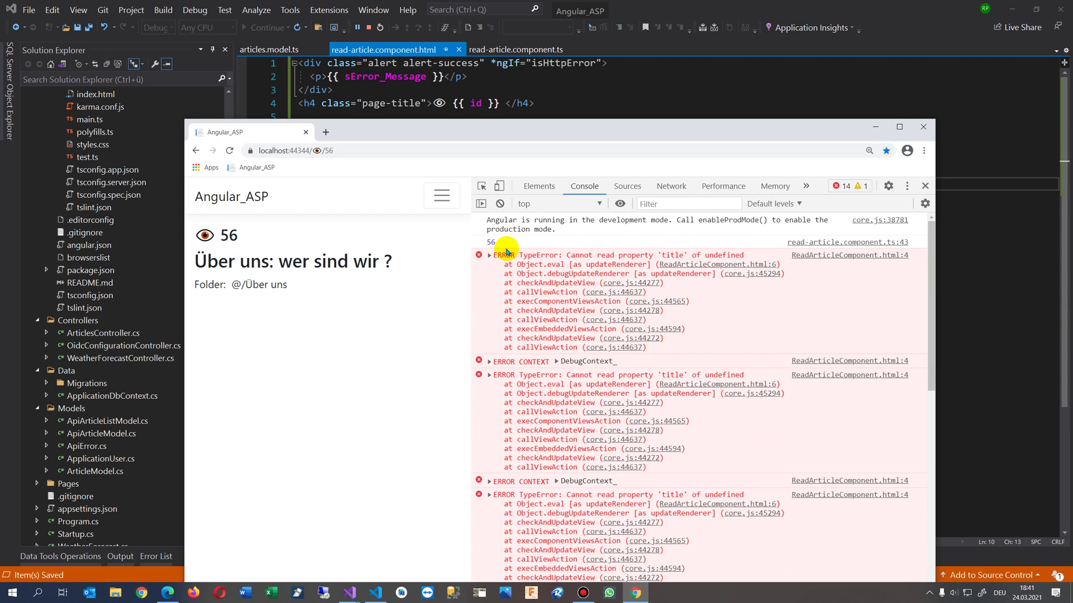
{"action": "left_click_drag", "start_coordinate": [493, 256], "coordinate": [749, 257]}
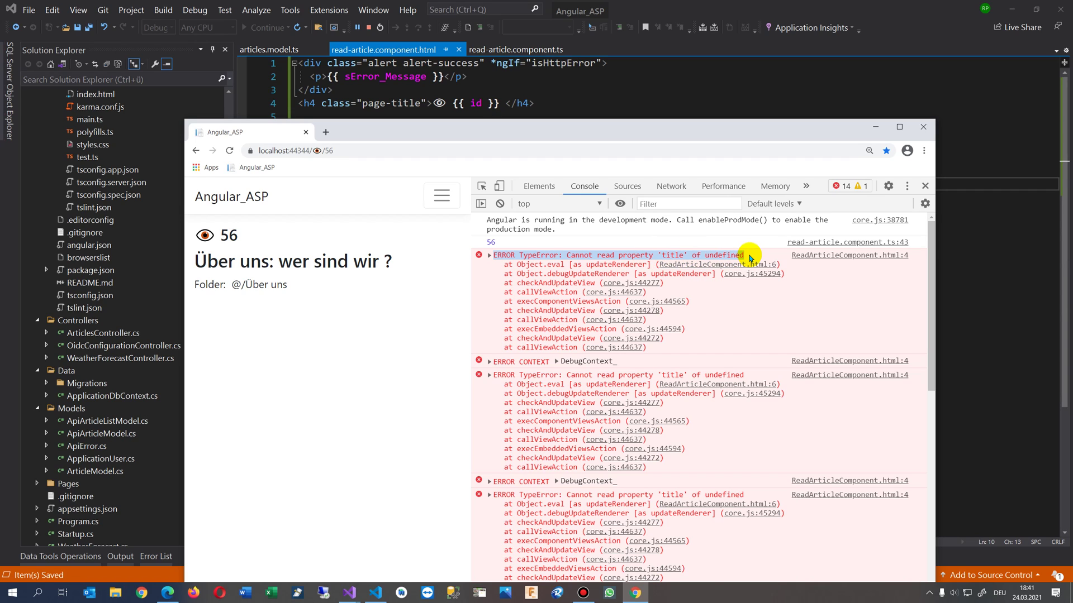
{"action": "mouse_move", "coordinate": [535, 128]}
{"action": "left_mouse_down"}
{"action": "mouse_move", "coordinate": [541, 351]}
{"action": "mouse_move", "coordinate": [656, 303]}
{"action": "left_mouse_up"}
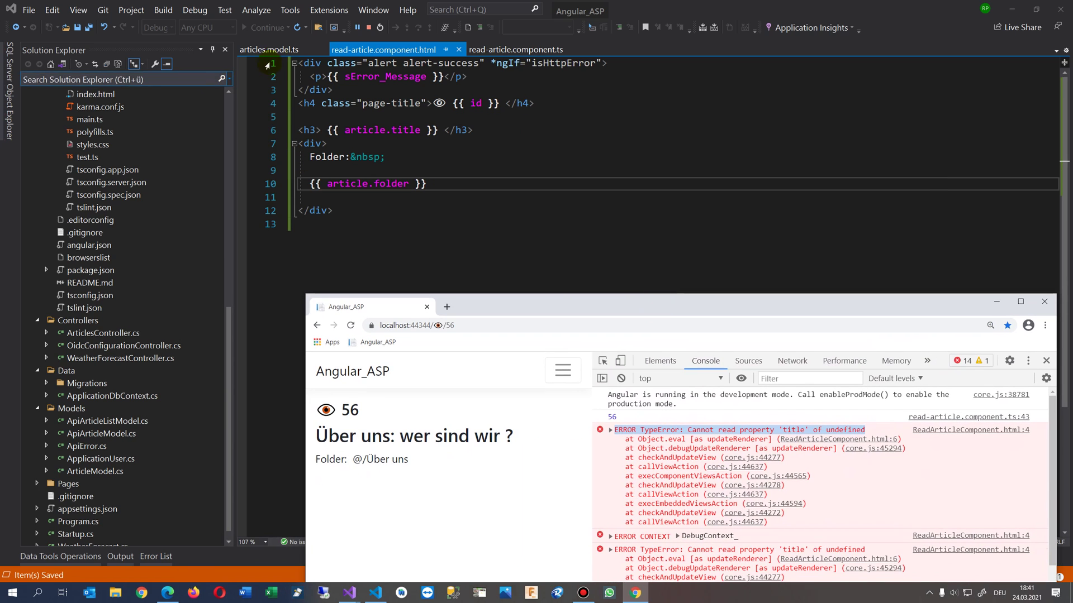
- Open read-article.component.ts from the Solution Explorer file tree
{"action": "left_click", "coordinate": [126, 360]}
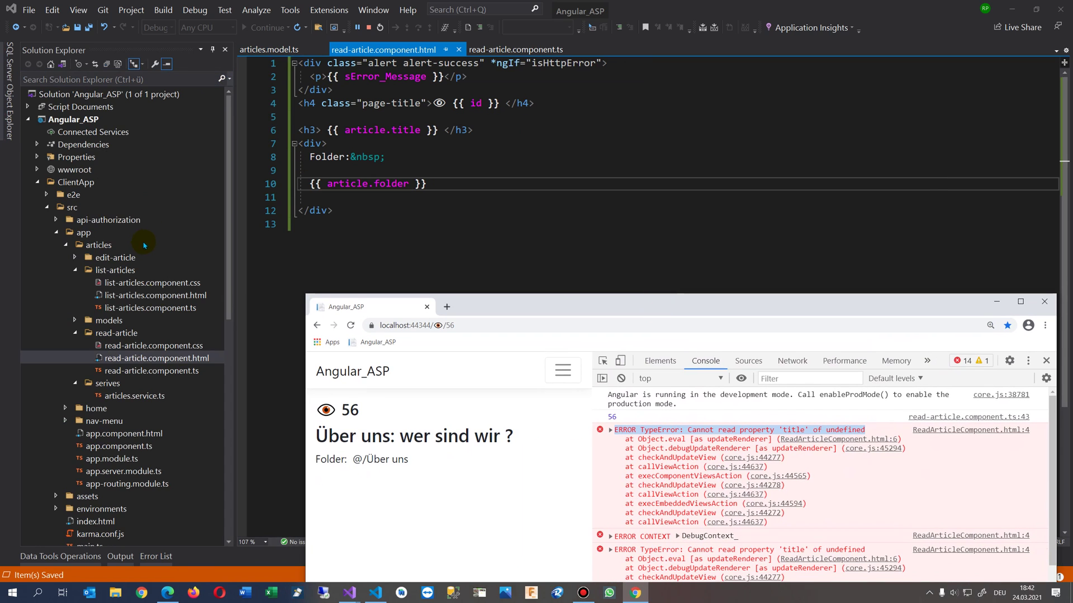
{"action": "double_click", "coordinate": [152, 371]}
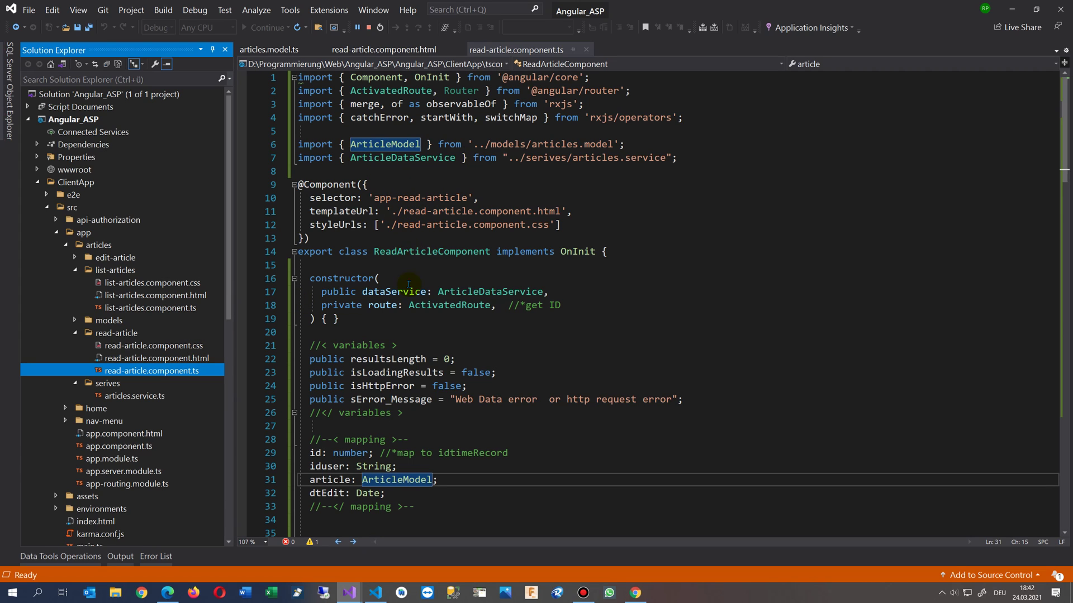
- Open read-article.component.html and select 'article' in the line 6 title binding
{"action": "double_click", "coordinate": [157, 358]}
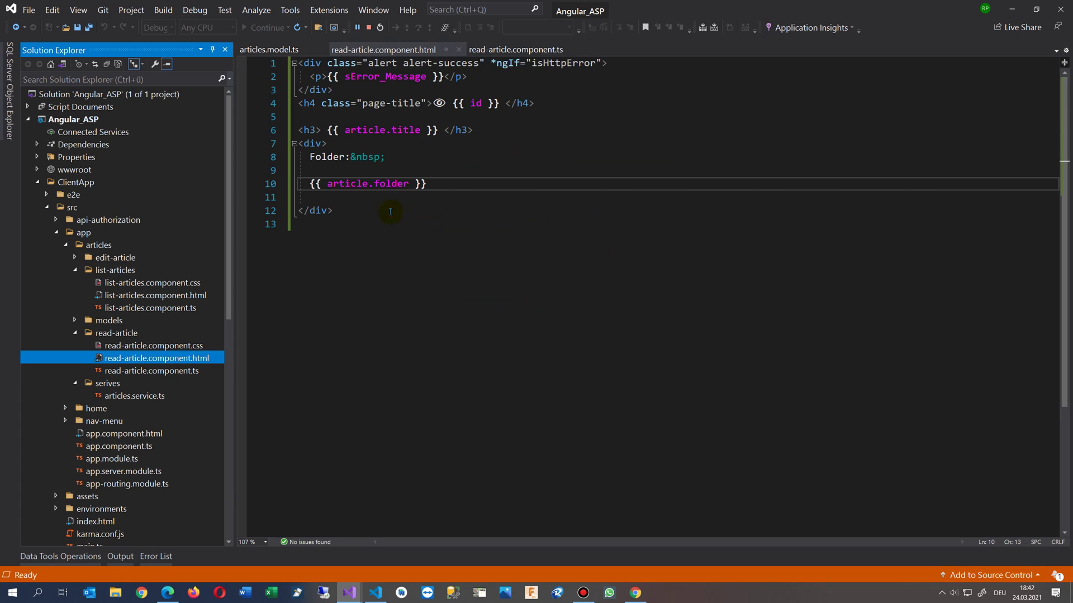
{"action": "left_click", "coordinate": [364, 258]}
{"action": "key", "text": "ctrl+a"}
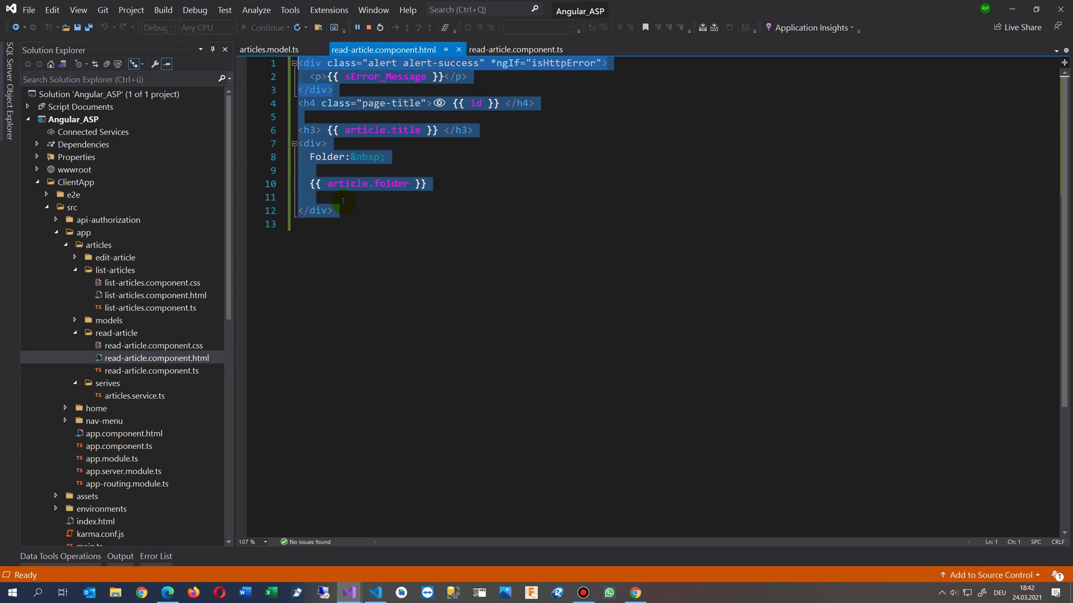
{"action": "left_click", "coordinate": [421, 269]}
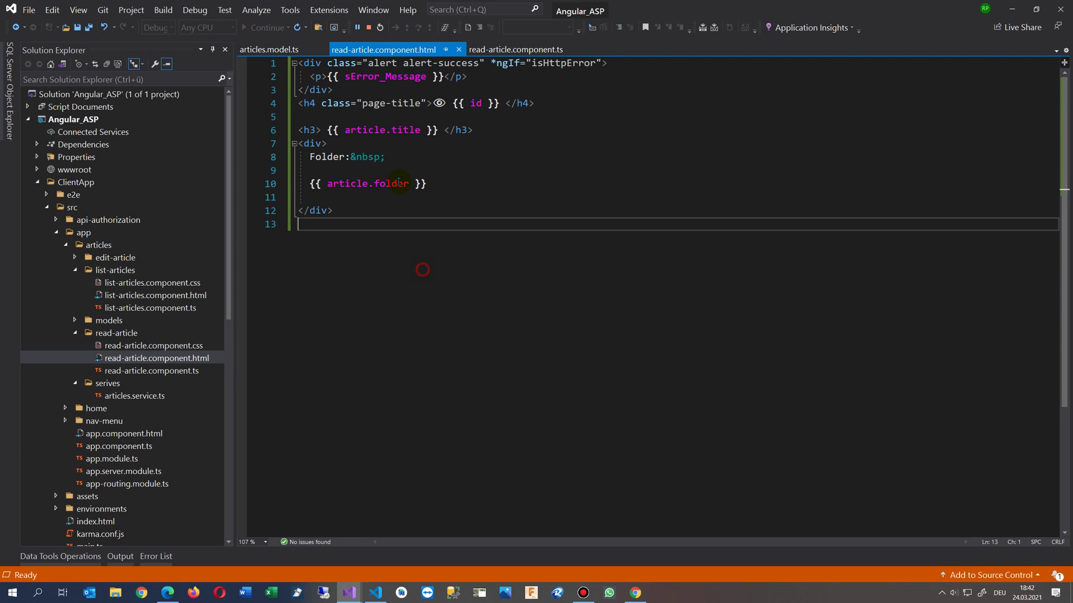
{"action": "double_click", "coordinate": [362, 130]}
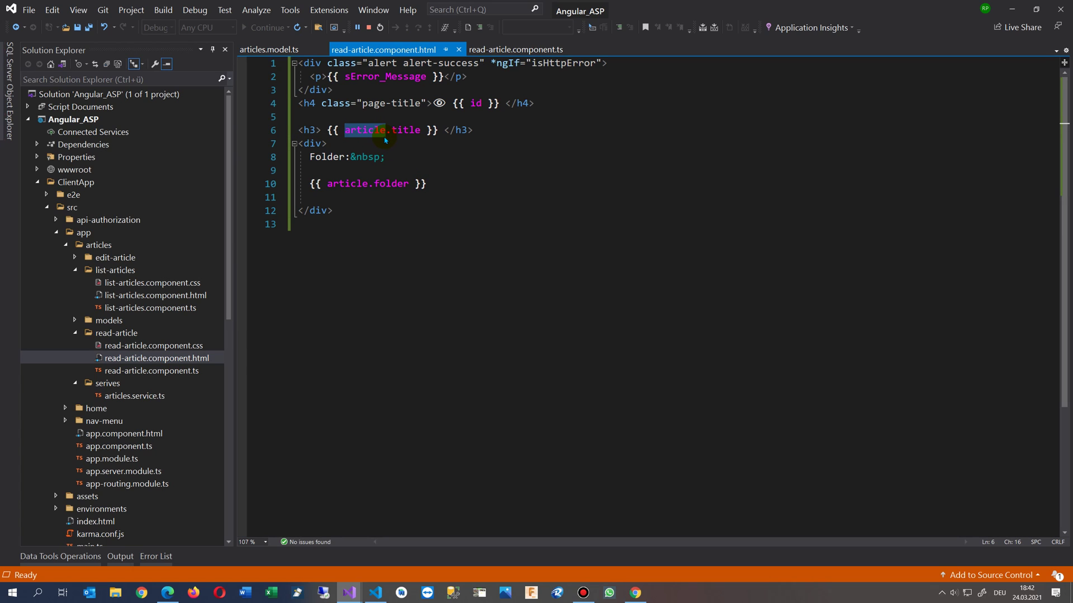
- Check ArticleModel's fields in articles.model.ts, then put the cursor after 'article' on line 6
{"action": "left_click", "coordinate": [273, 50]}
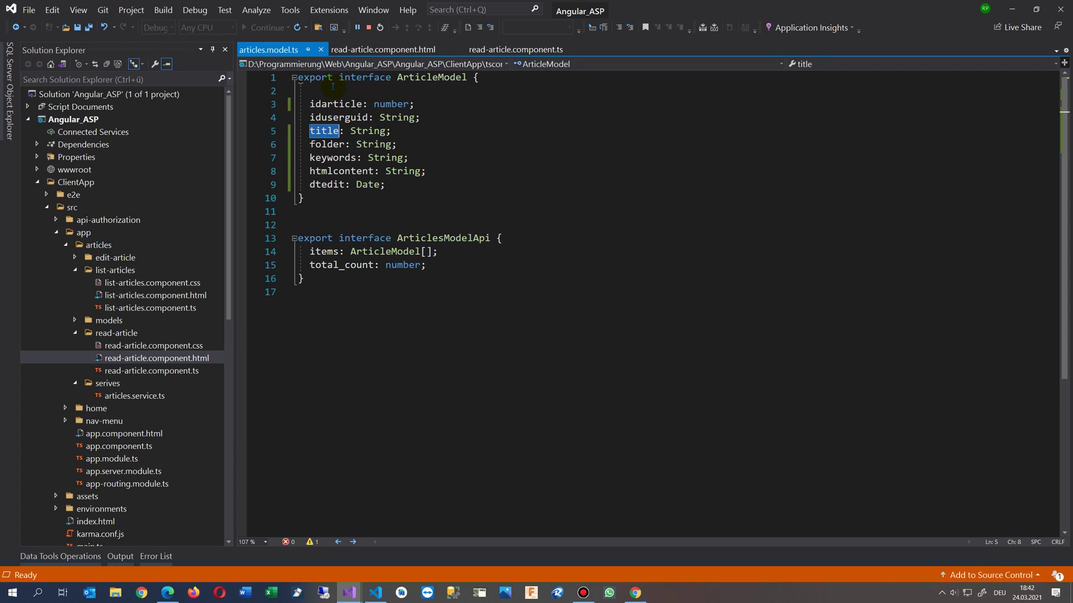
{"action": "left_click_drag", "start_coordinate": [333, 86], "coordinate": [387, 185]}
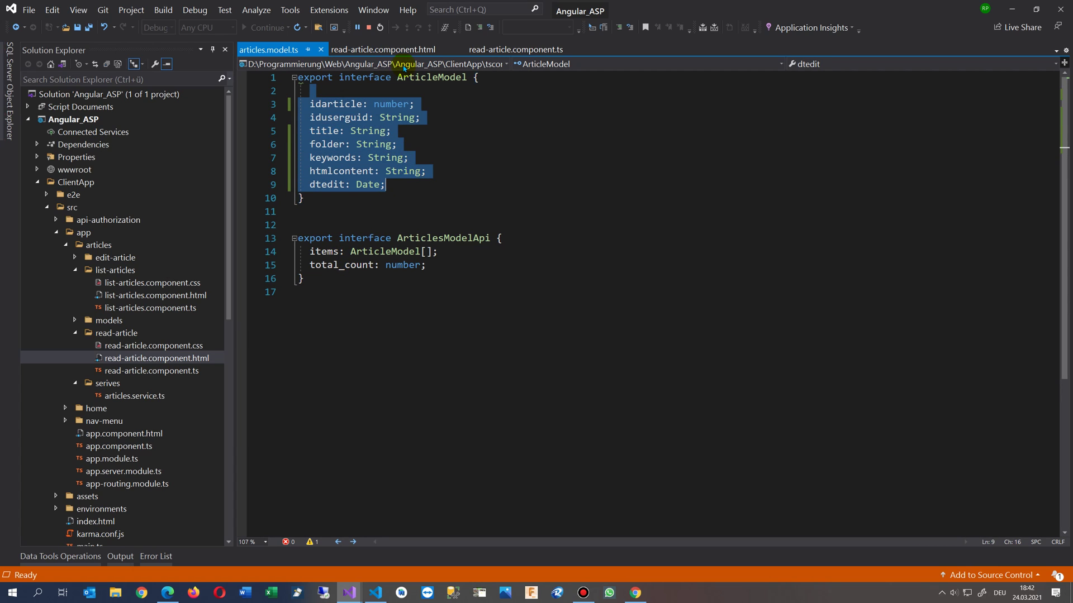
{"action": "left_click", "coordinate": [382, 49]}
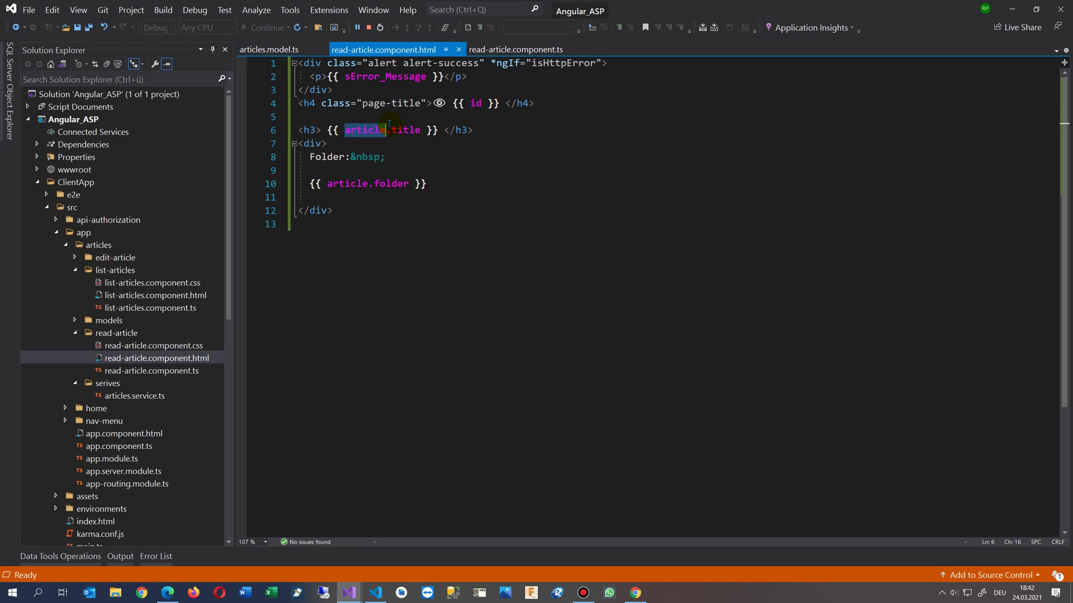
{"action": "left_click", "coordinate": [385, 130]}
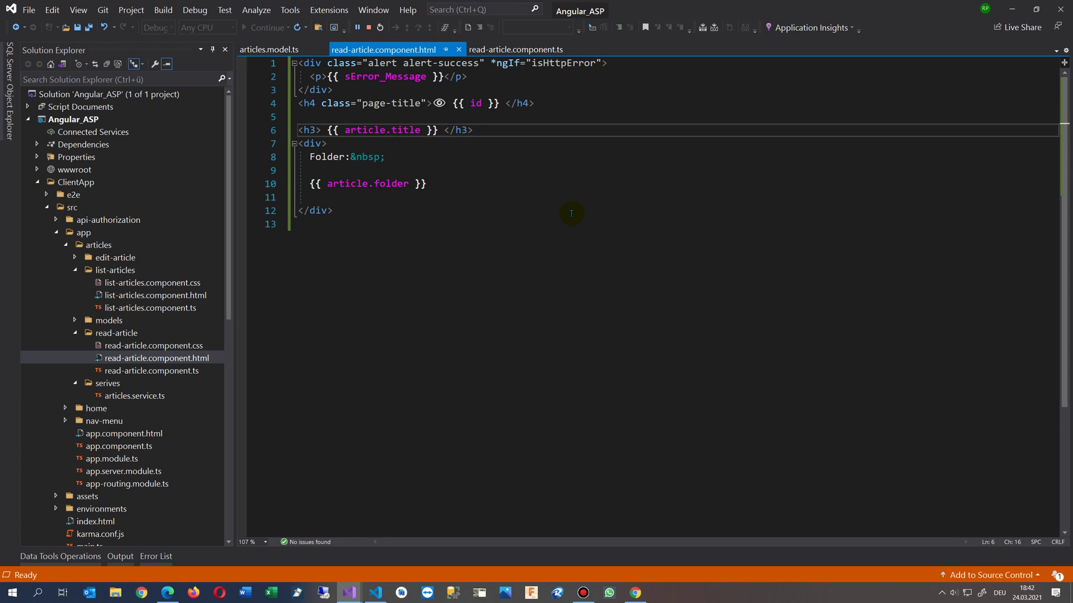
{"action": "type", "text": "?"}
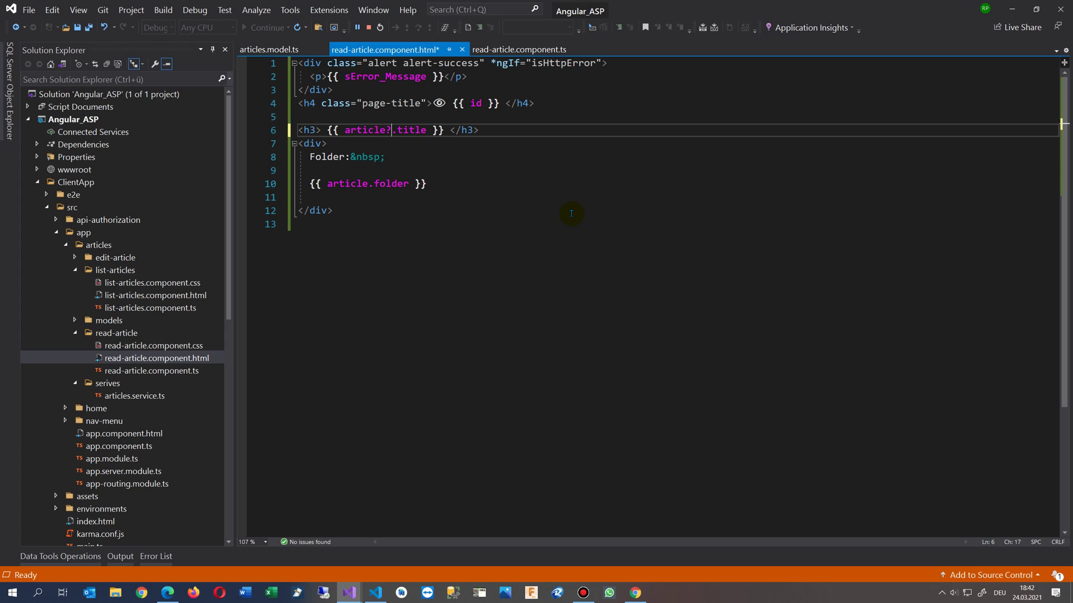
- Make the folder and title bindings use article?, then save read-article.component.html
{"action": "left_click", "coordinate": [366, 182]}
{"action": "type", "text": "?"}
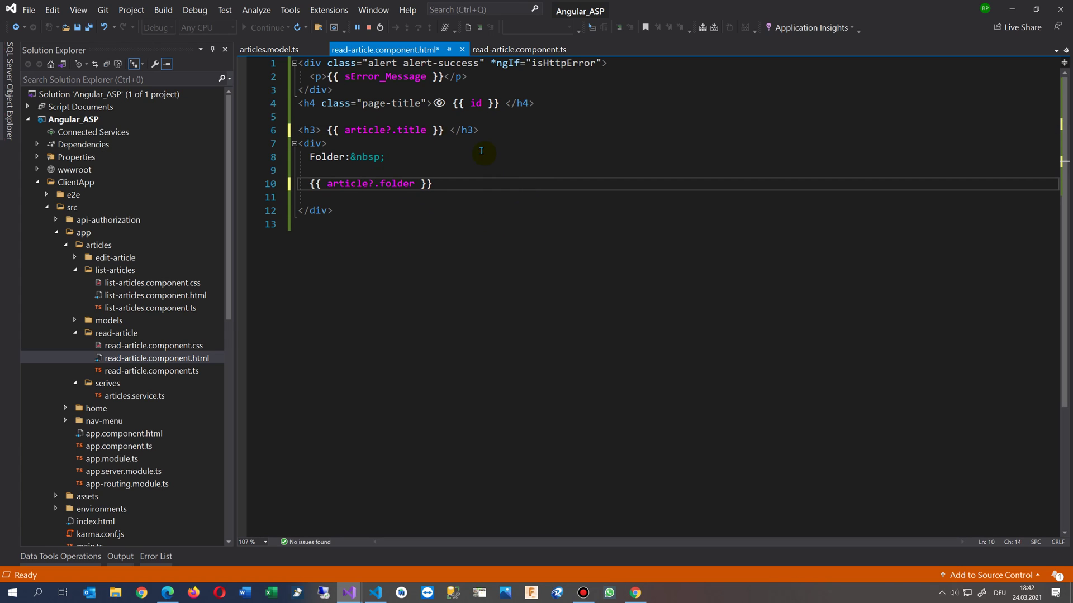
{"action": "double_click", "coordinate": [366, 129]}
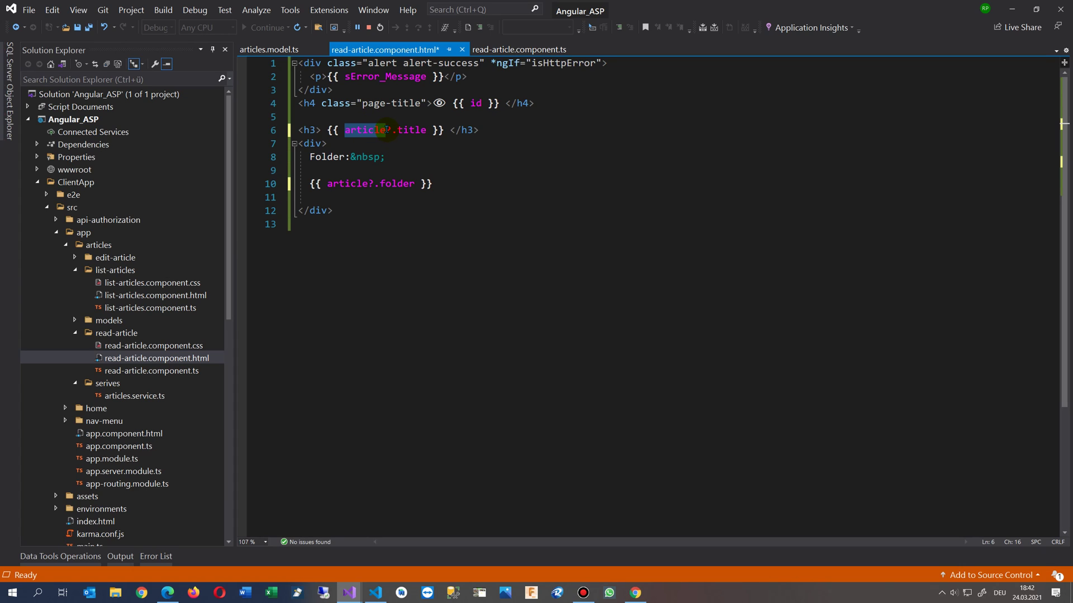
{"action": "left_click", "coordinate": [388, 130]}
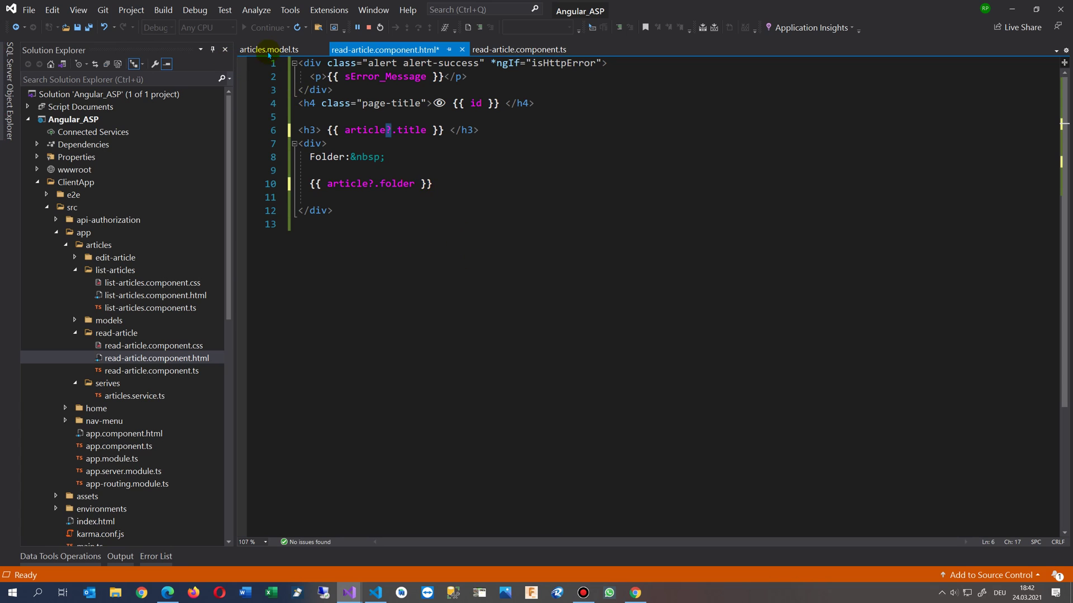
{"action": "left_click", "coordinate": [467, 299]}
{"action": "key", "text": "ctrl+s"}
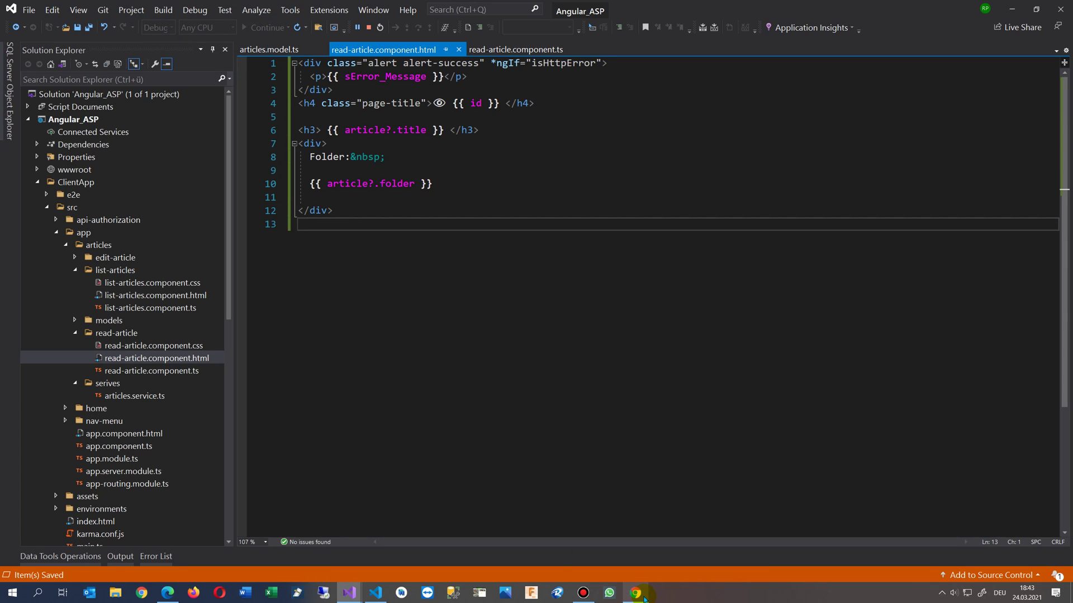
- Reload article 56 in Chrome, confirm no TypeErrors, and bring the CodeDocu article forward
{"action": "left_click", "coordinate": [635, 594]}
{"action": "left_click_drag", "start_coordinate": [448, 314], "coordinate": [312, 89]}
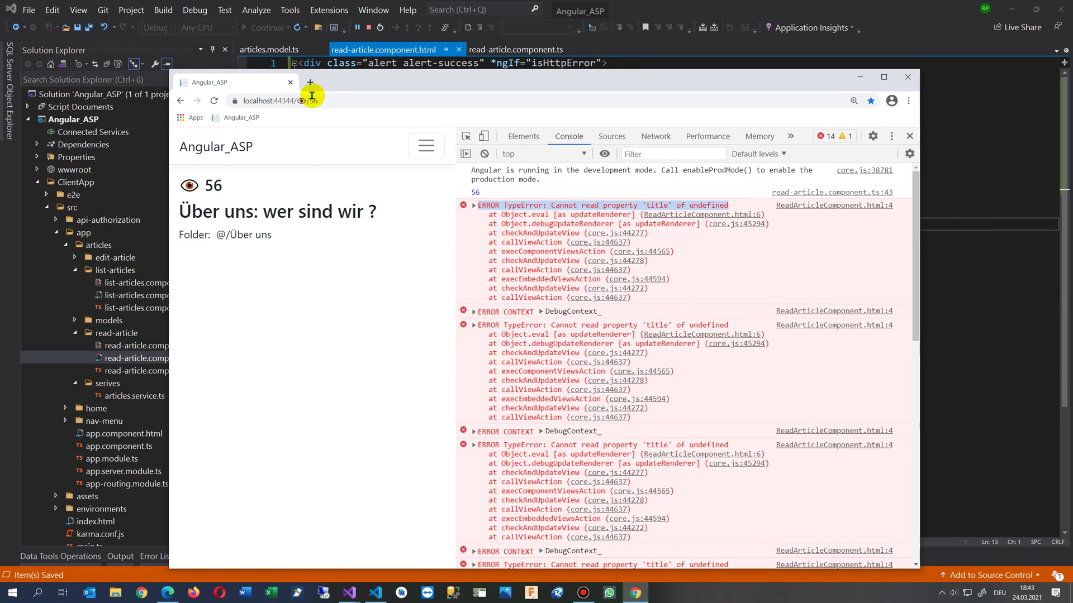
{"action": "left_click", "coordinate": [215, 99]}
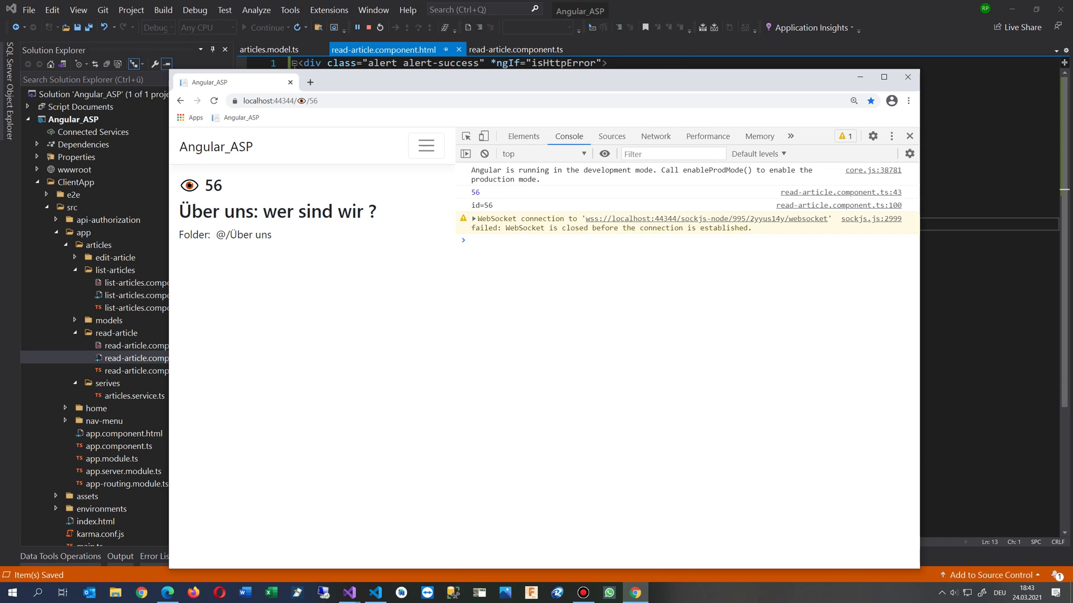
{"action": "left_click", "coordinate": [167, 592]}
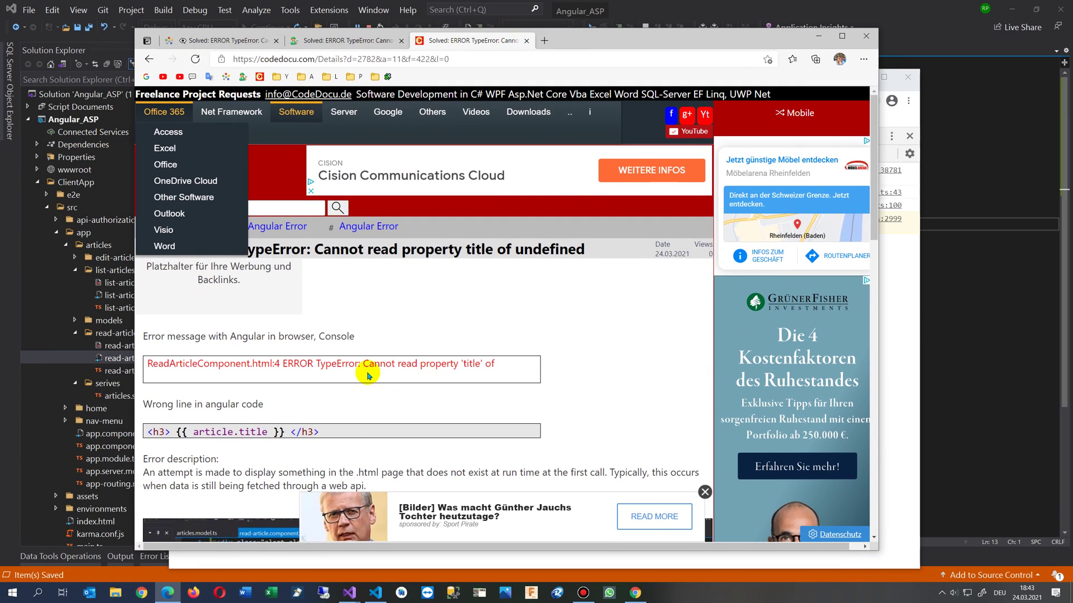
{"action": "scroll", "coordinate": [367, 374], "scroll_direction": "down", "scroll_amount": 8}
{"action": "scroll", "coordinate": [367, 335], "scroll_direction": "up", "scroll_amount": 8}
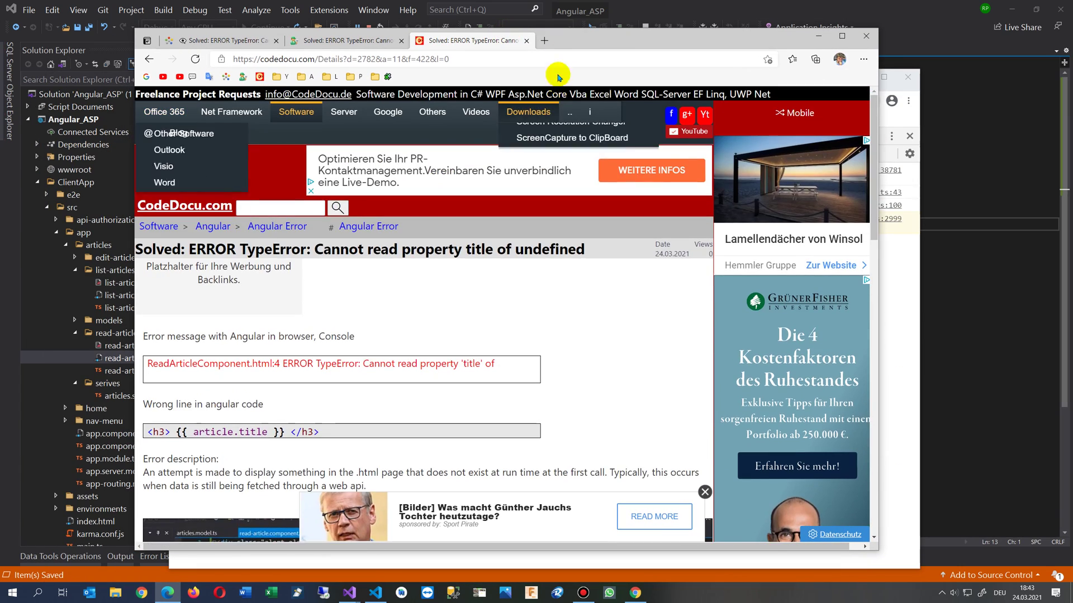